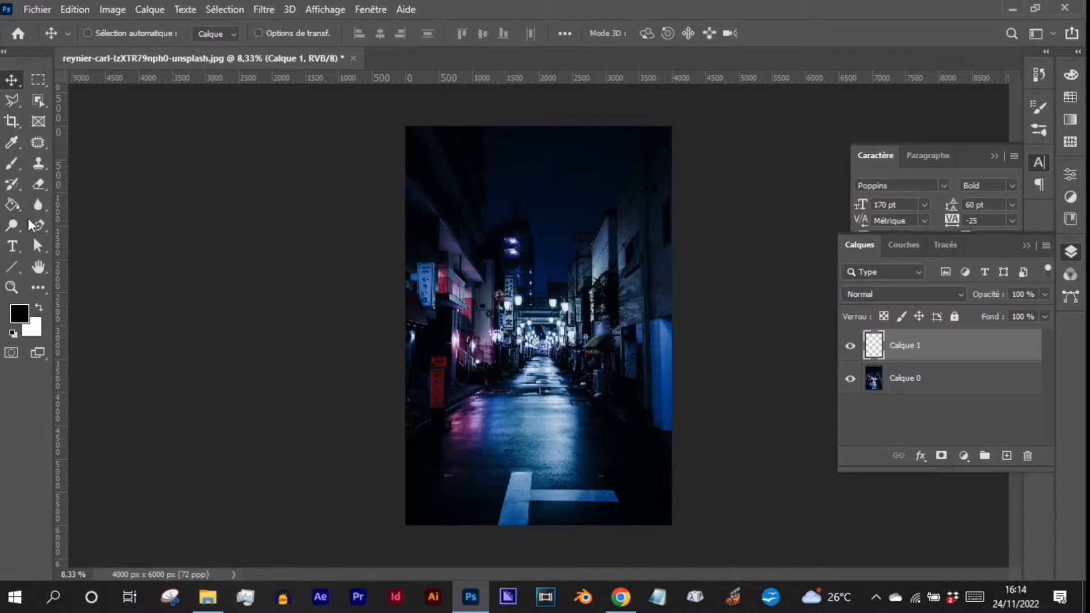
- Fill Calque 1 with solid black using the Paint Bucket tool
click(11, 206)
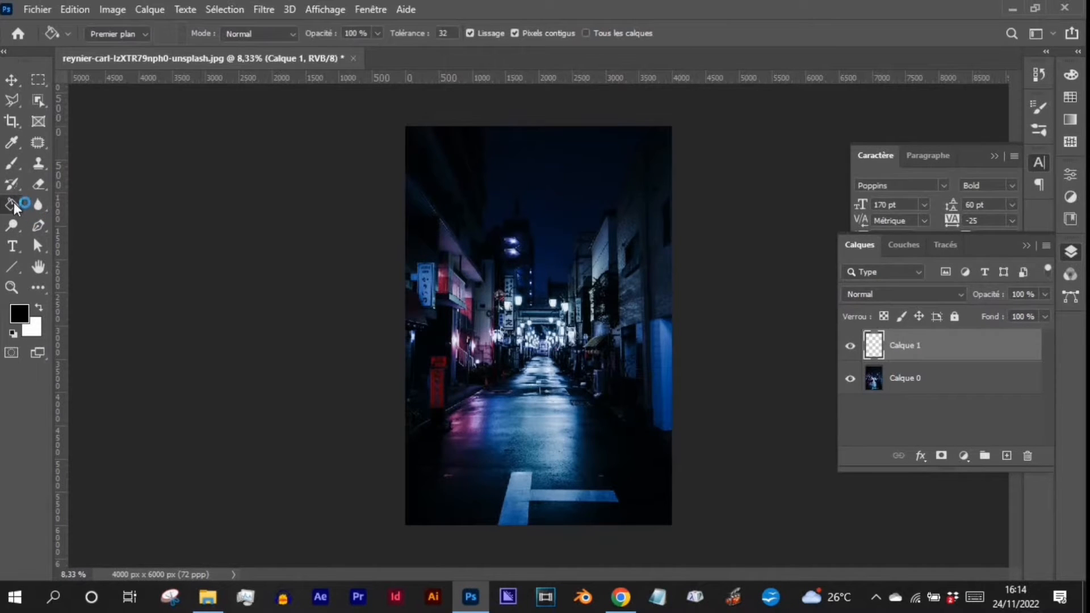
right_click(11, 205)
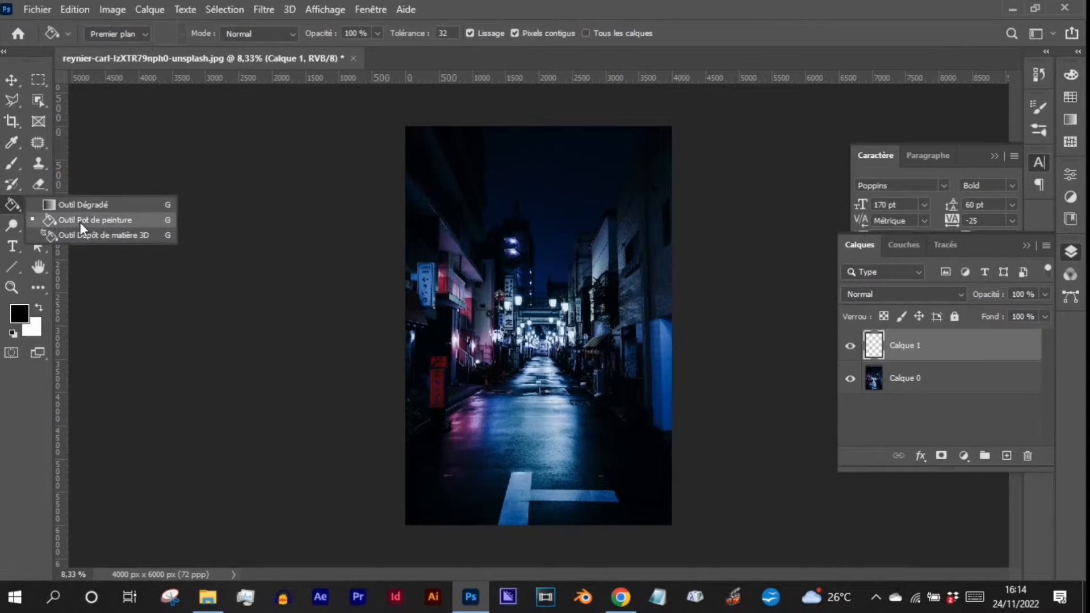
click(83, 222)
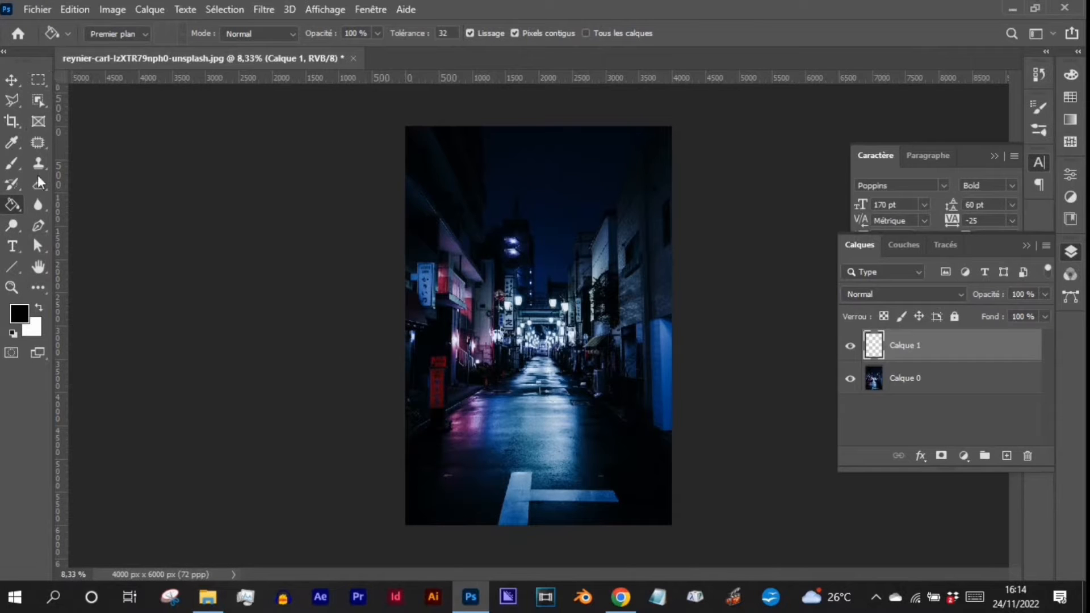
click(20, 314)
click(429, 297)
click(651, 324)
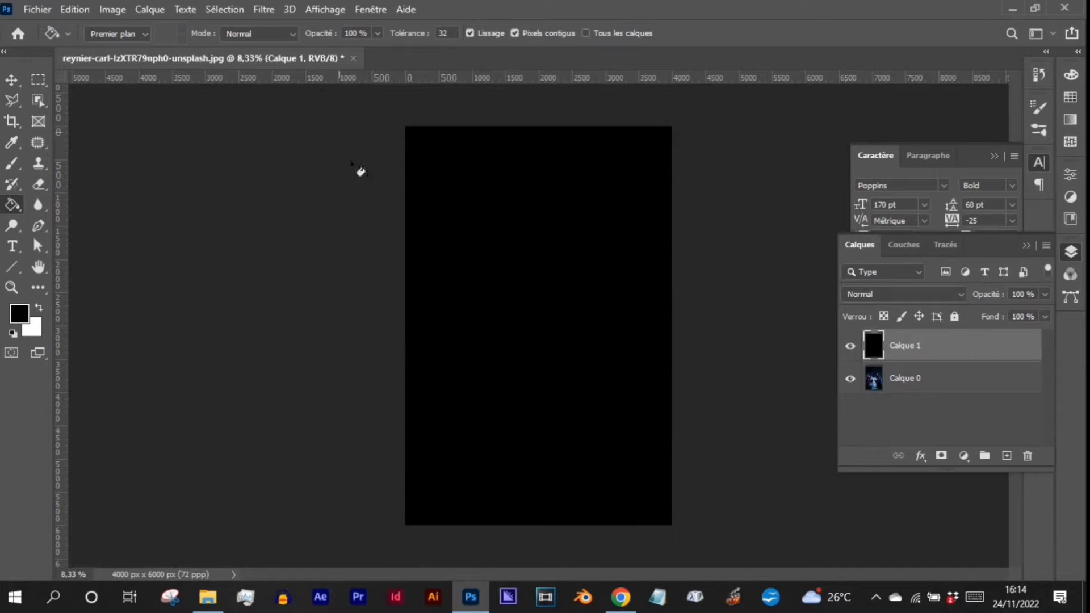
- Add noise to Calque 1 with an amount of 89.37 %, uniform distribution and the monochromatic option enabled
click(267, 10)
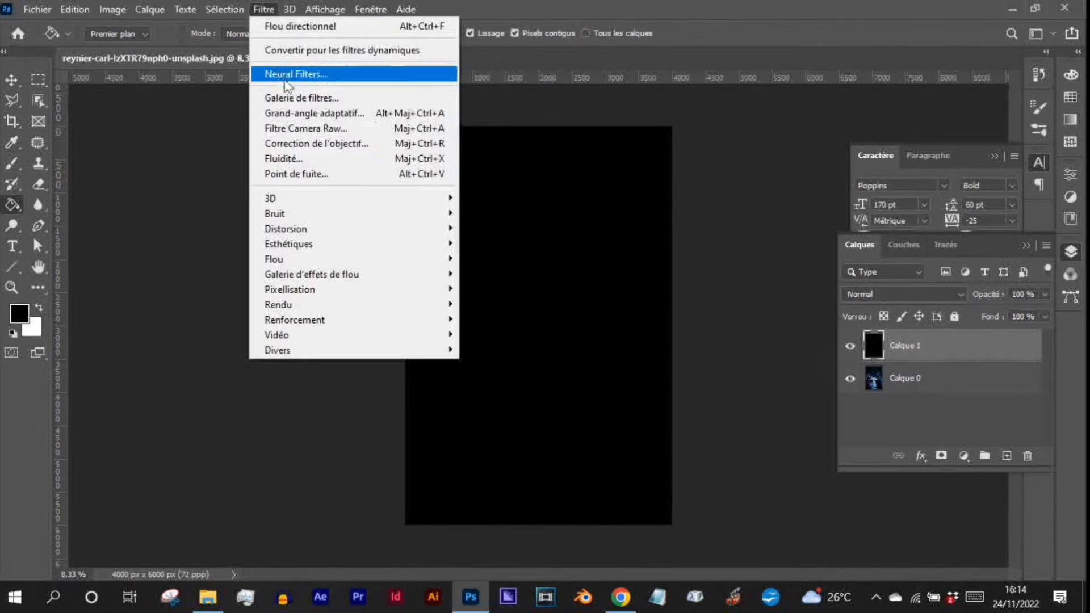
mouse_move(317, 218)
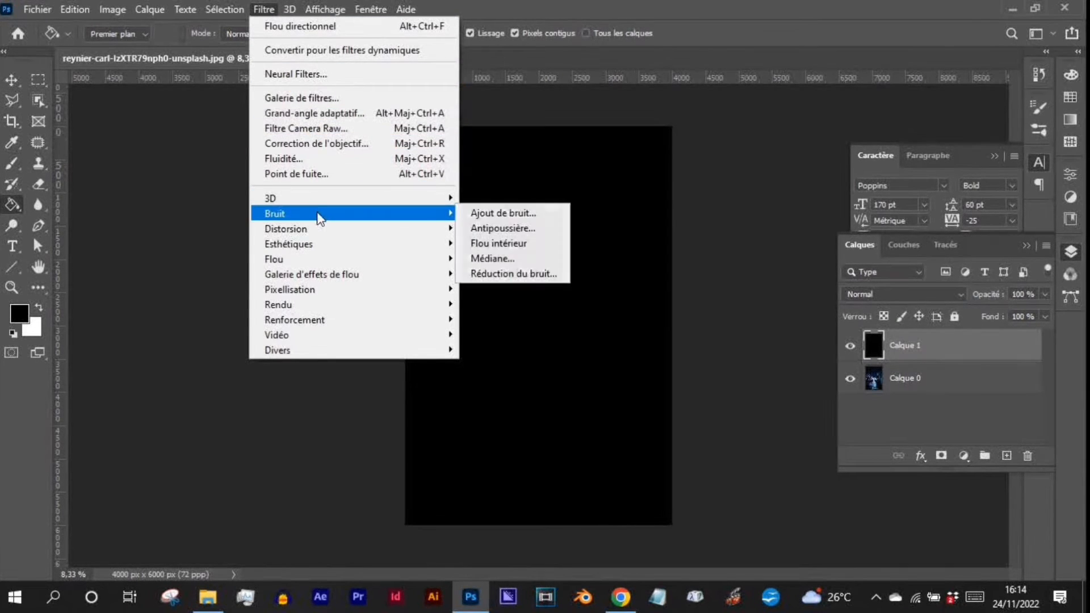
click(512, 219)
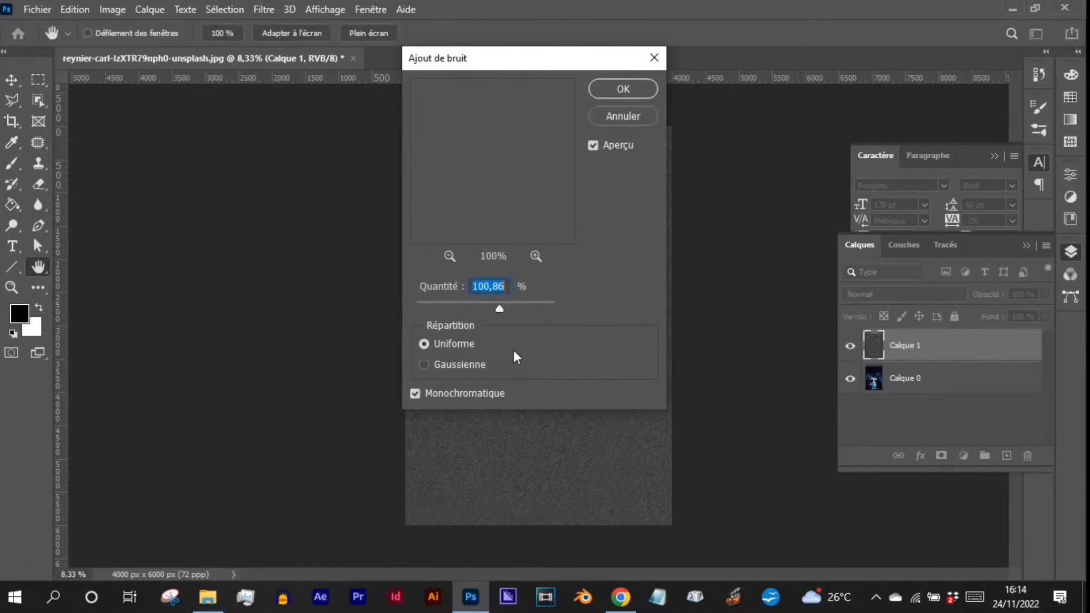
drag(531, 78, 340, 131)
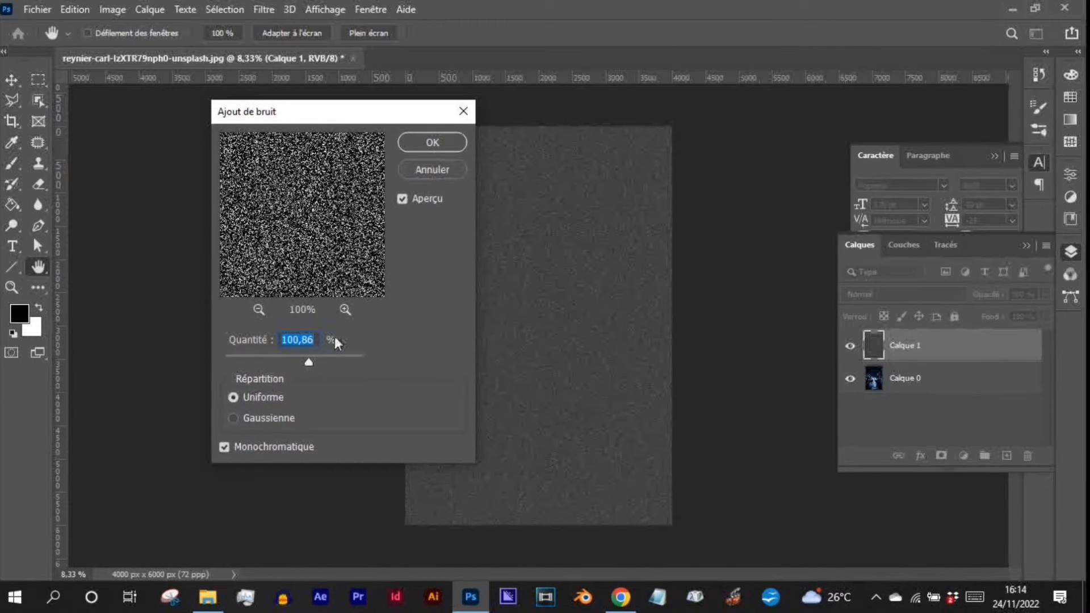
click(302, 364)
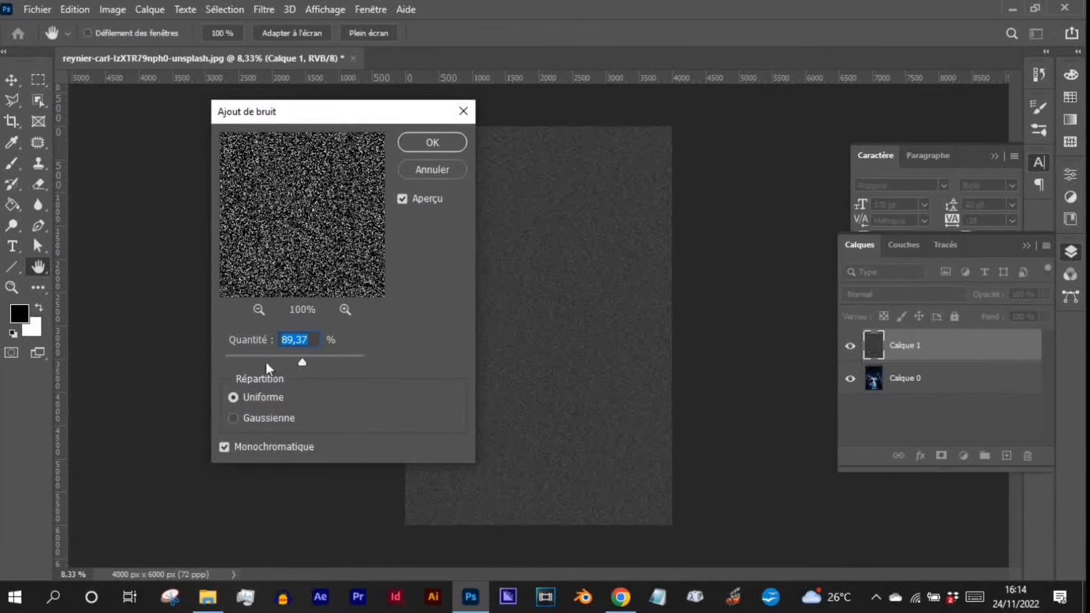
click(233, 419)
click(232, 397)
click(224, 447)
click(222, 448)
click(430, 146)
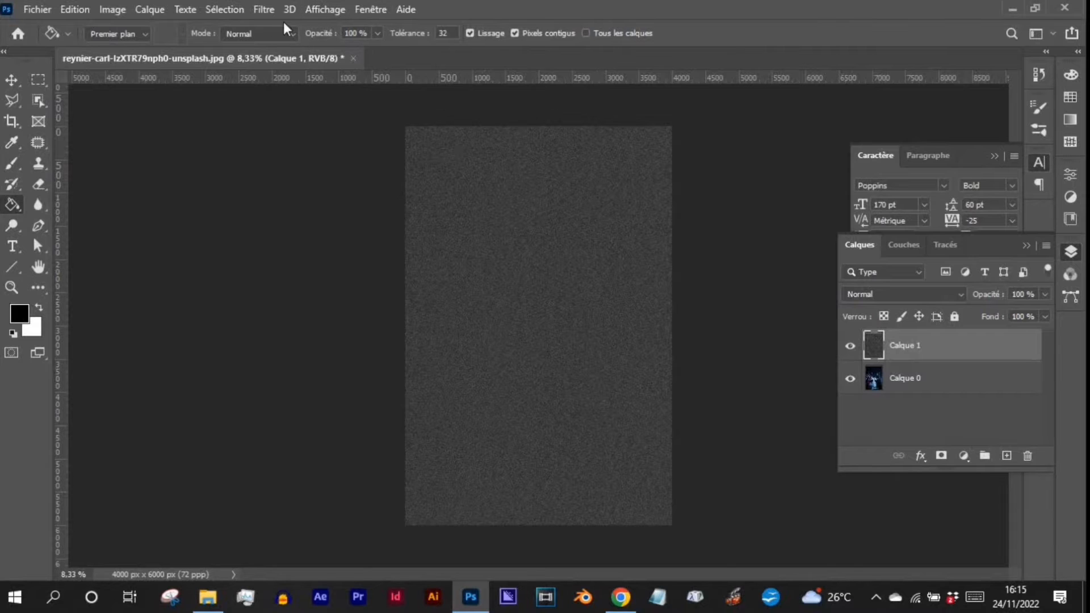
- Apply a directional blur (Flou directionnel) to the noise on Calque 1, with a steep diagonal angle and a short distance
click(267, 10)
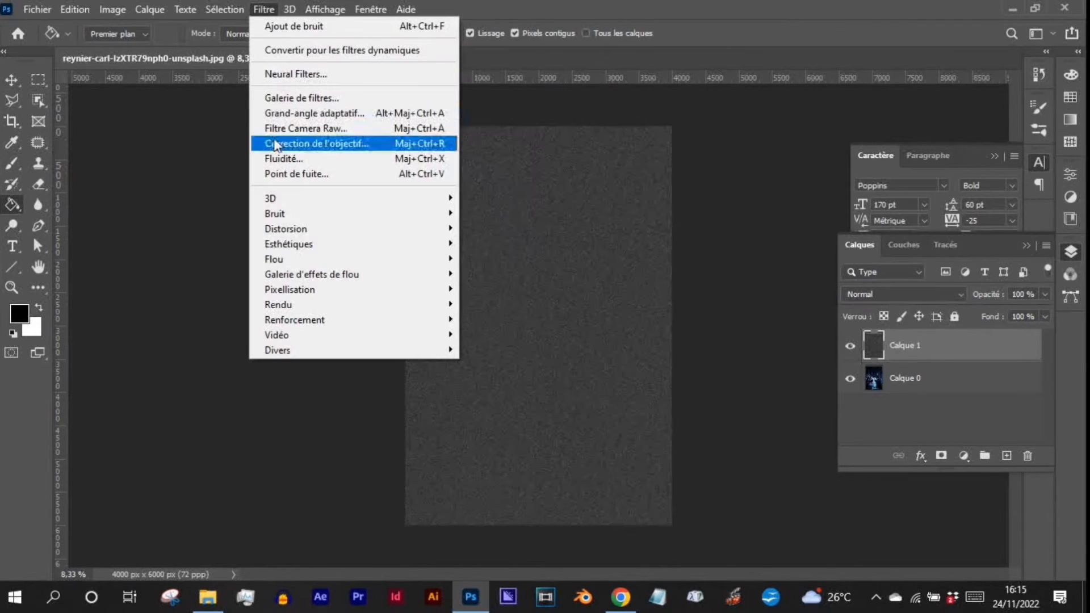
mouse_move(277, 260)
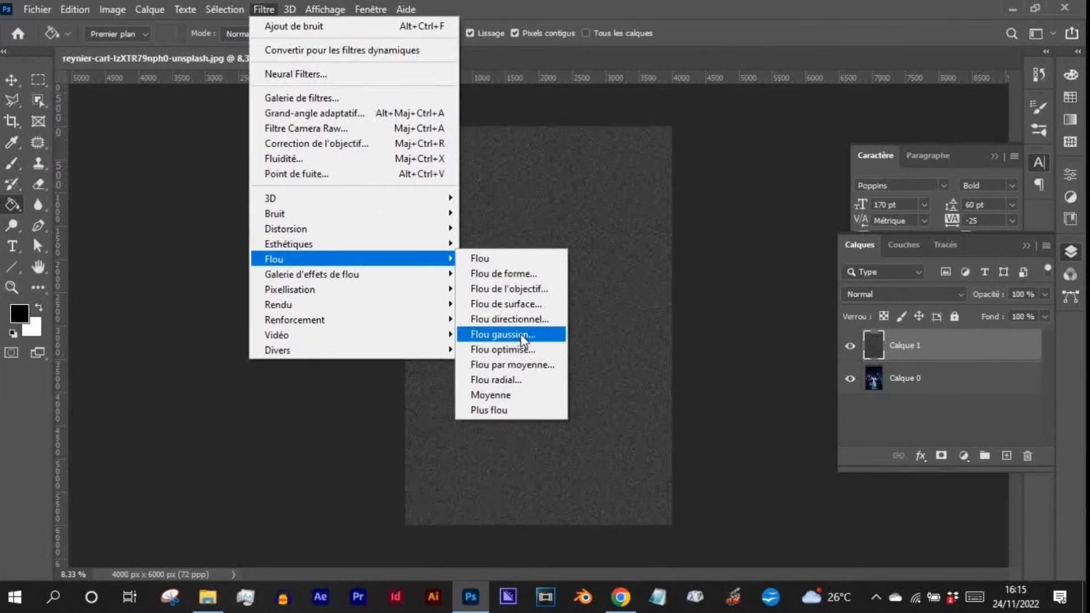
click(511, 319)
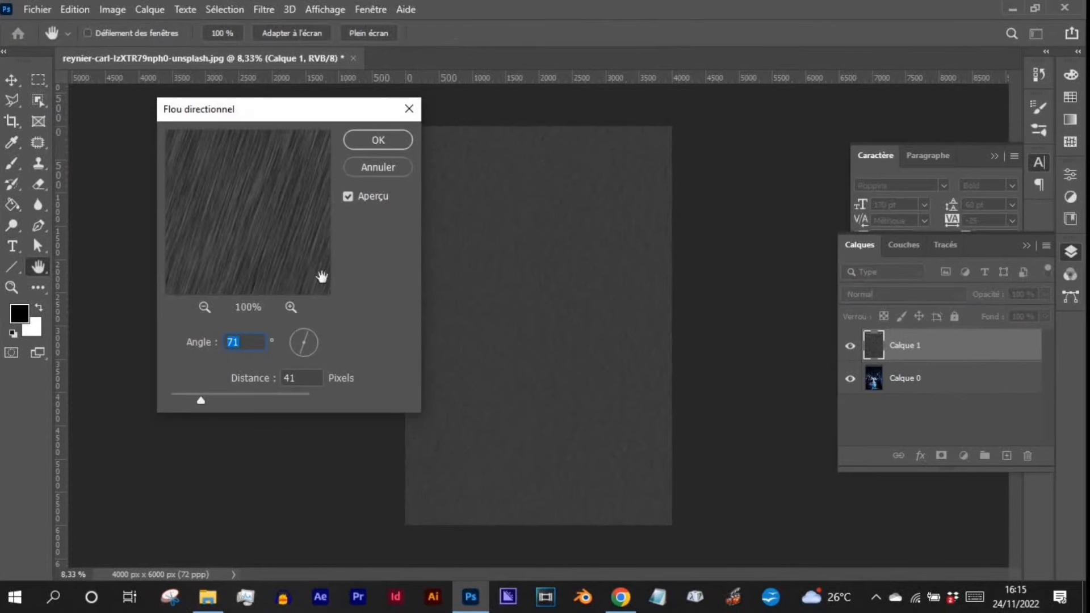
click(308, 332)
click(309, 331)
drag(199, 400, 196, 400)
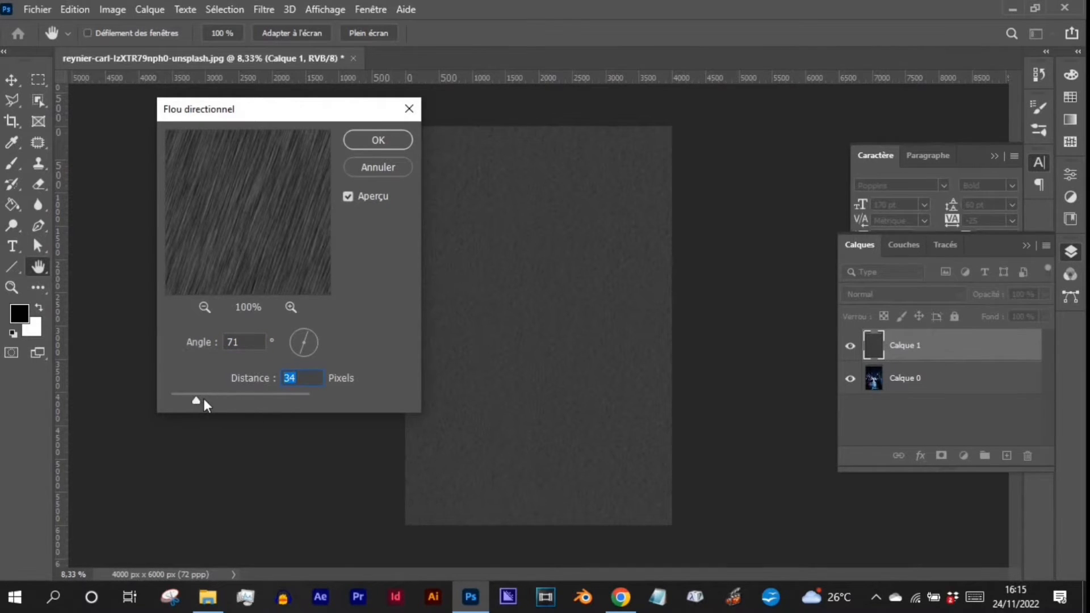
click(378, 140)
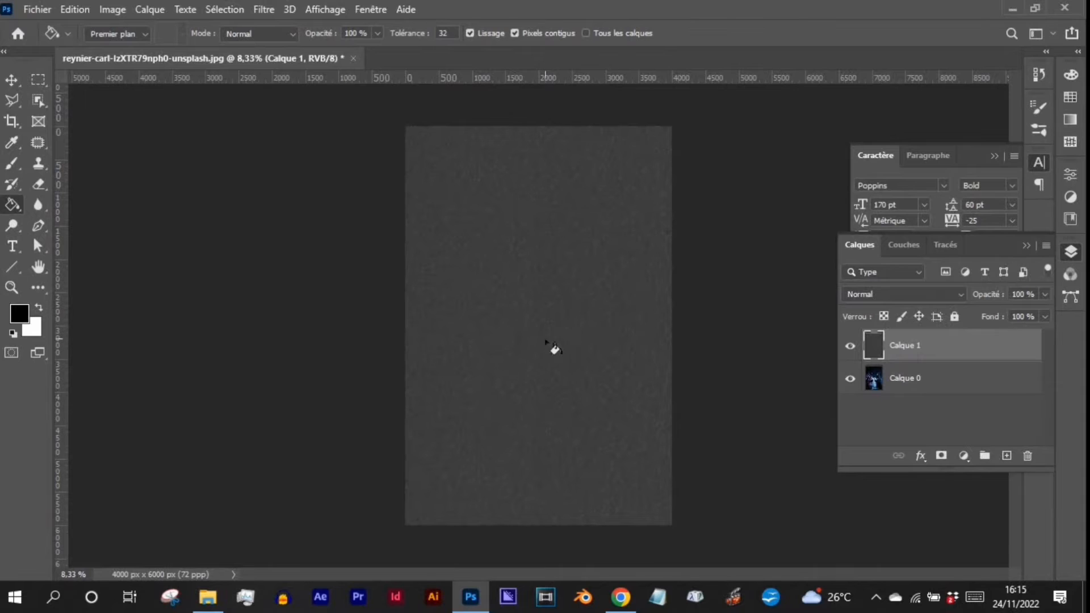
- Apply a Levels adjustment to Calque 1 with input levels of 55 for shadows, 0.37 for midtones and 93 for highlights
scroll(546, 296, up, 3)
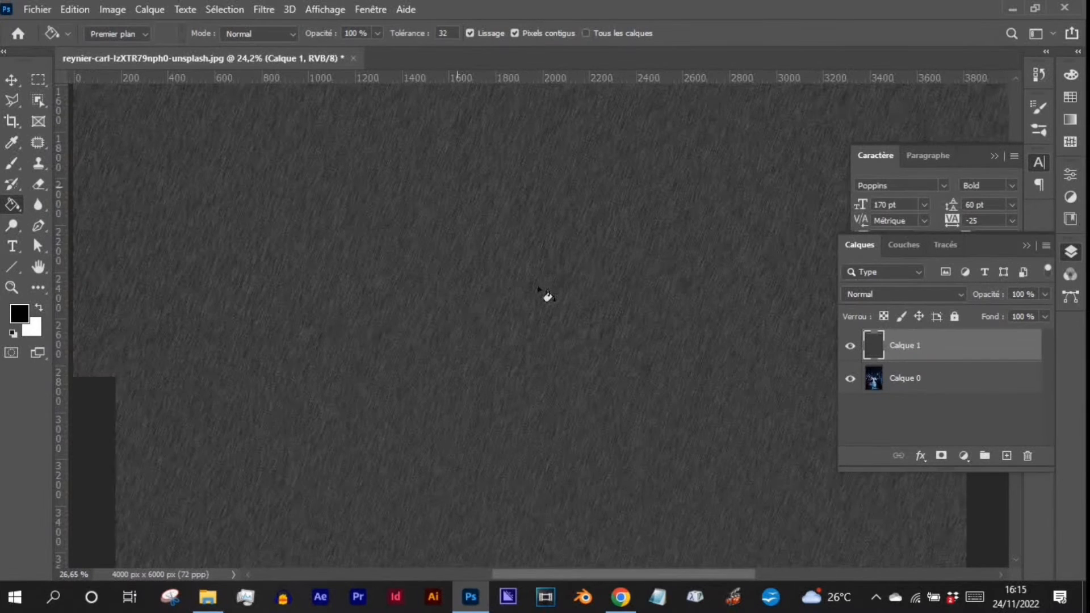
scroll(528, 284, down, 3)
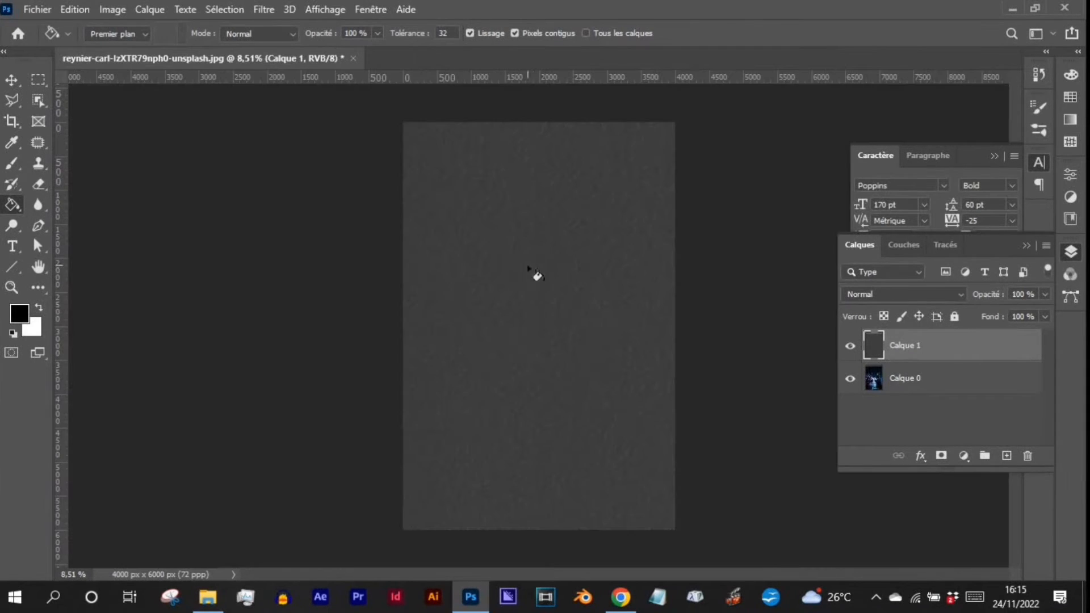
click(121, 9)
mouse_move(154, 54)
click(399, 70)
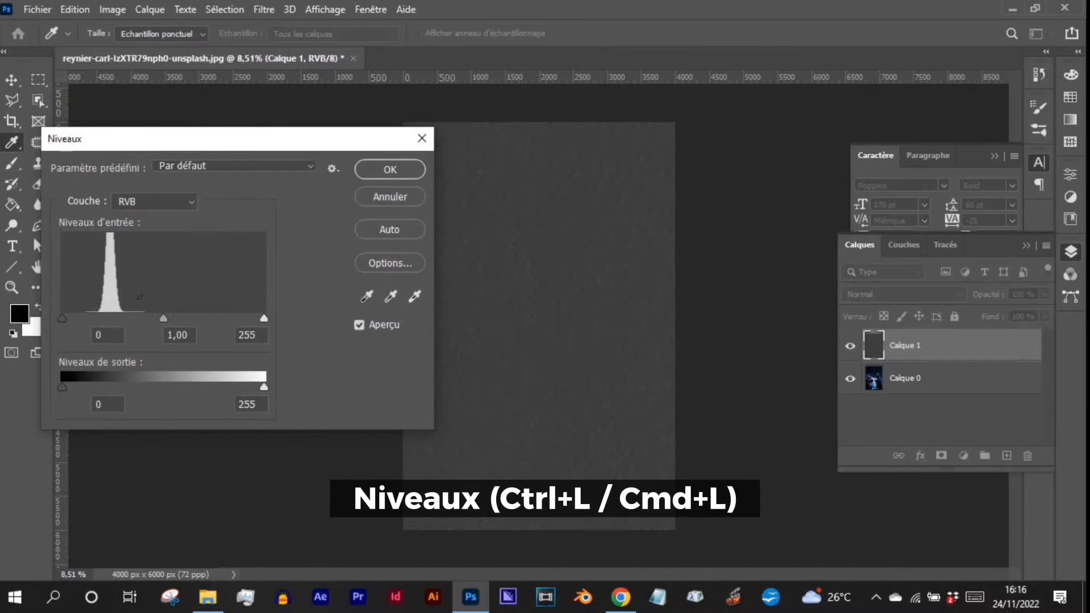
drag(158, 141, 177, 241)
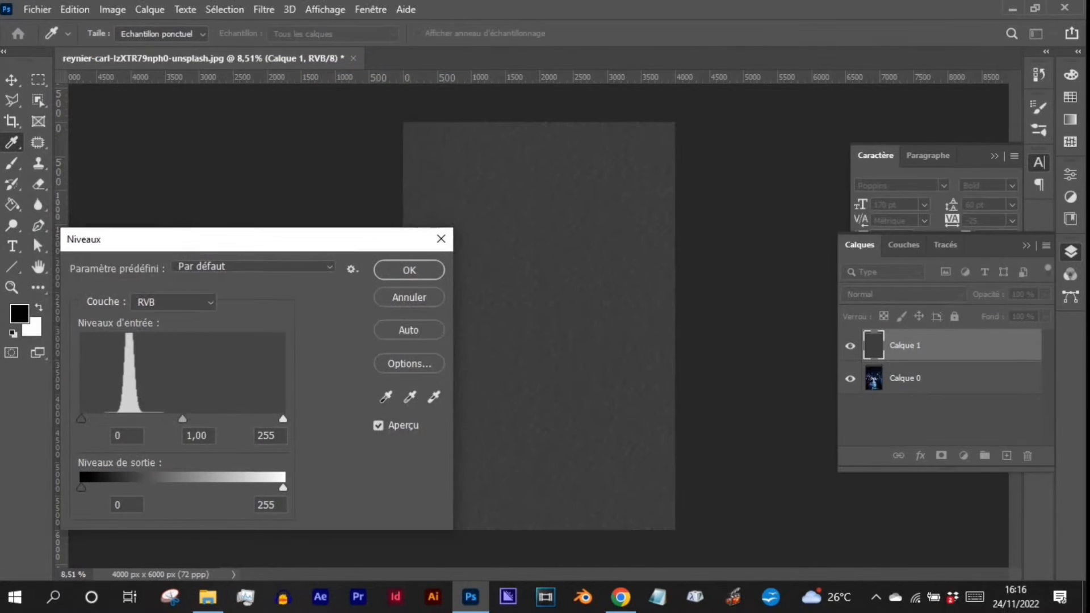
drag(86, 420, 131, 415)
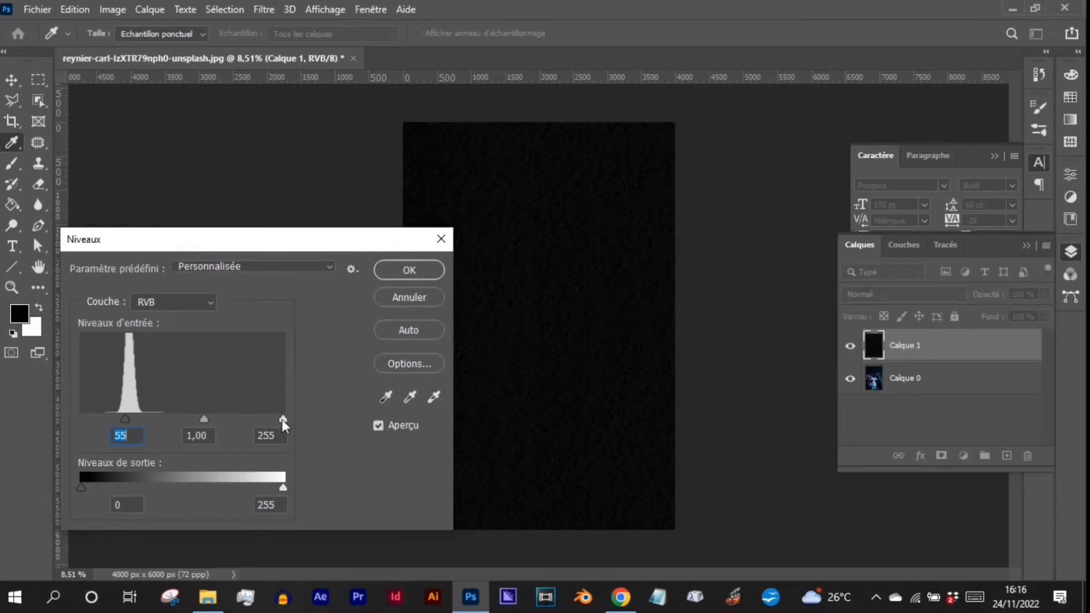
drag(281, 419, 157, 416)
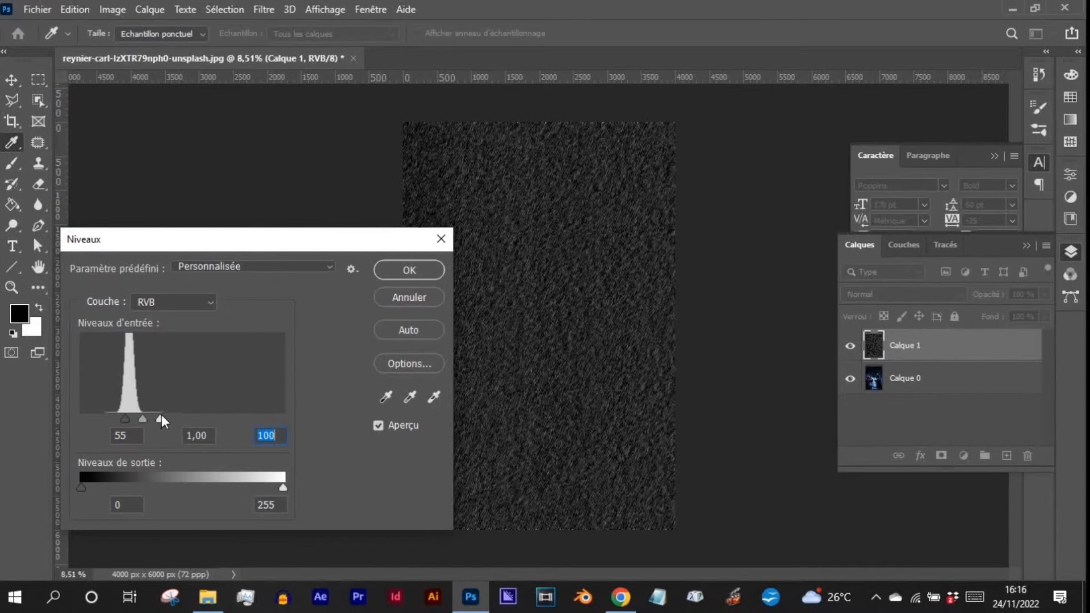
mouse_move(145, 419)
mouse_down()
mouse_move(136, 420)
mouse_move(150, 419)
mouse_up()
key(shift+Tab)
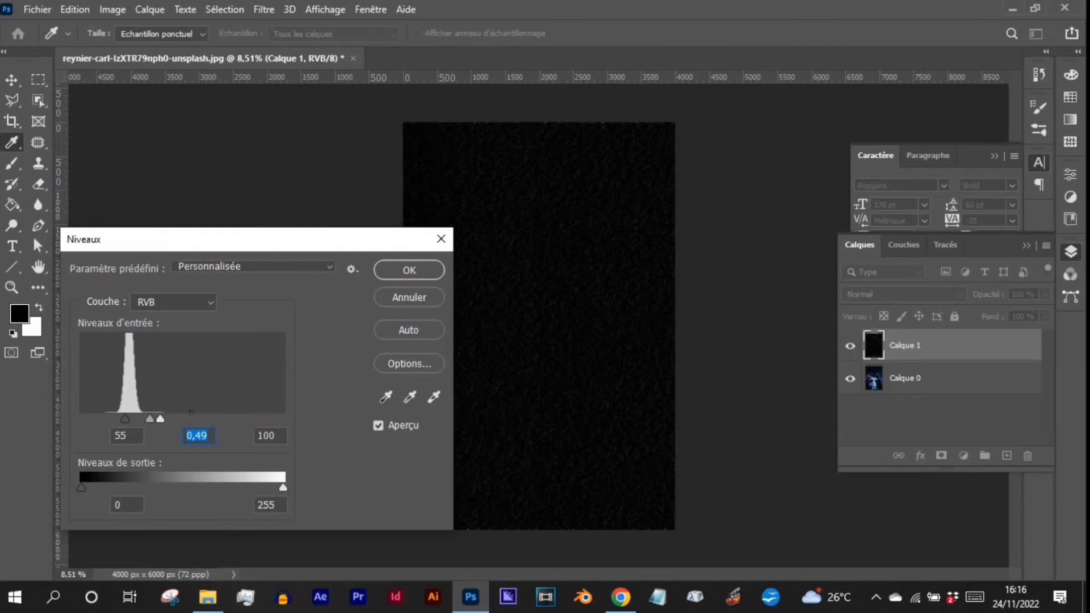
drag(162, 423, 148, 416)
click(408, 270)
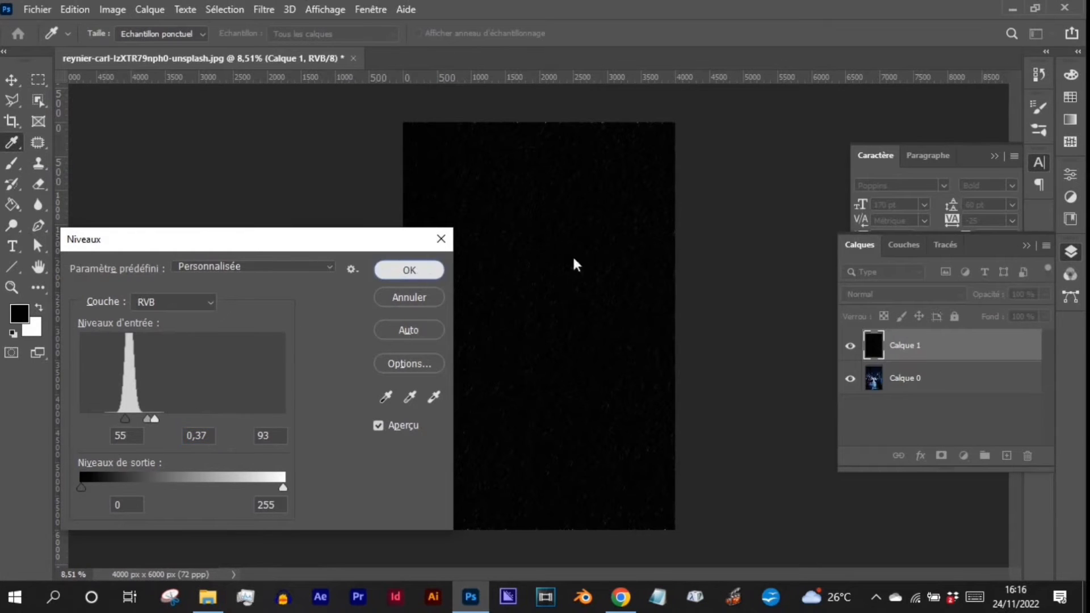
- Set the blend mode of the rain texture layer Calque 1 to Densité linéaire - (Ajout)
key(g)
scroll(642, 299, up, 10)
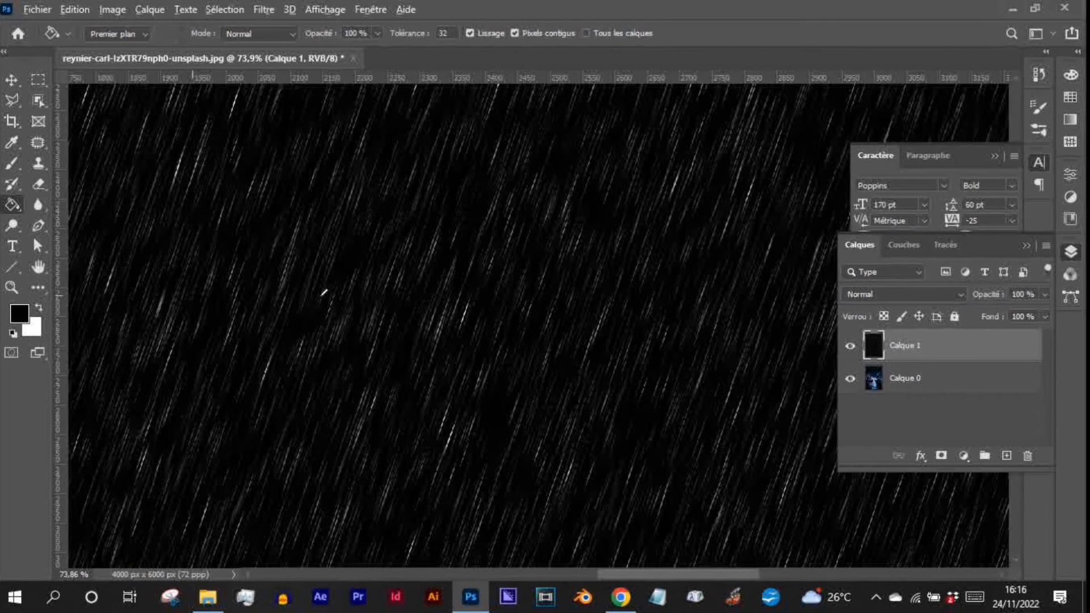
scroll(453, 267, down, 2)
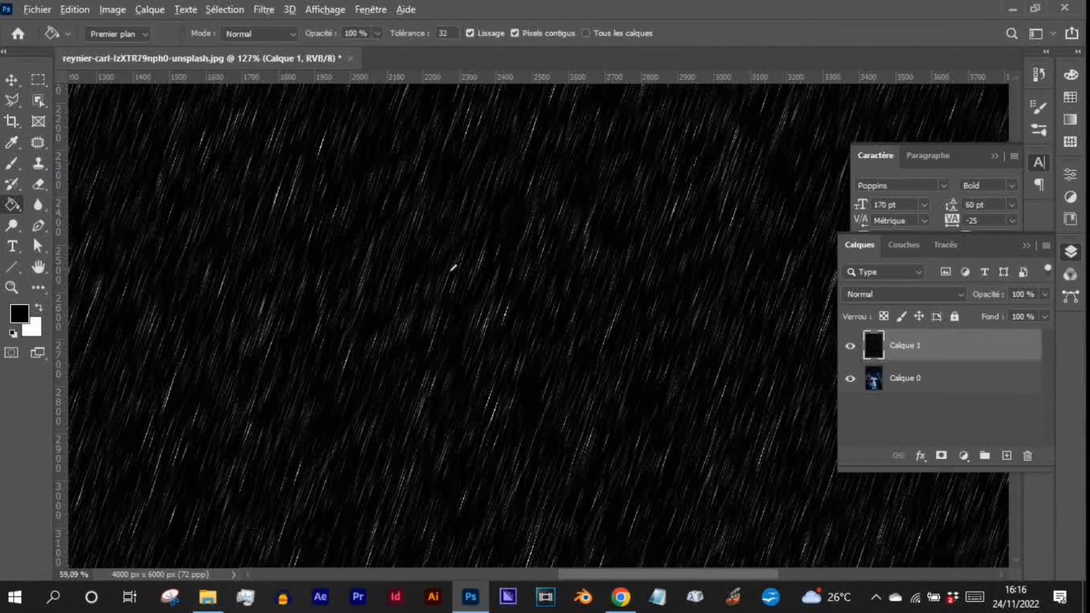
scroll(453, 267, down, 8)
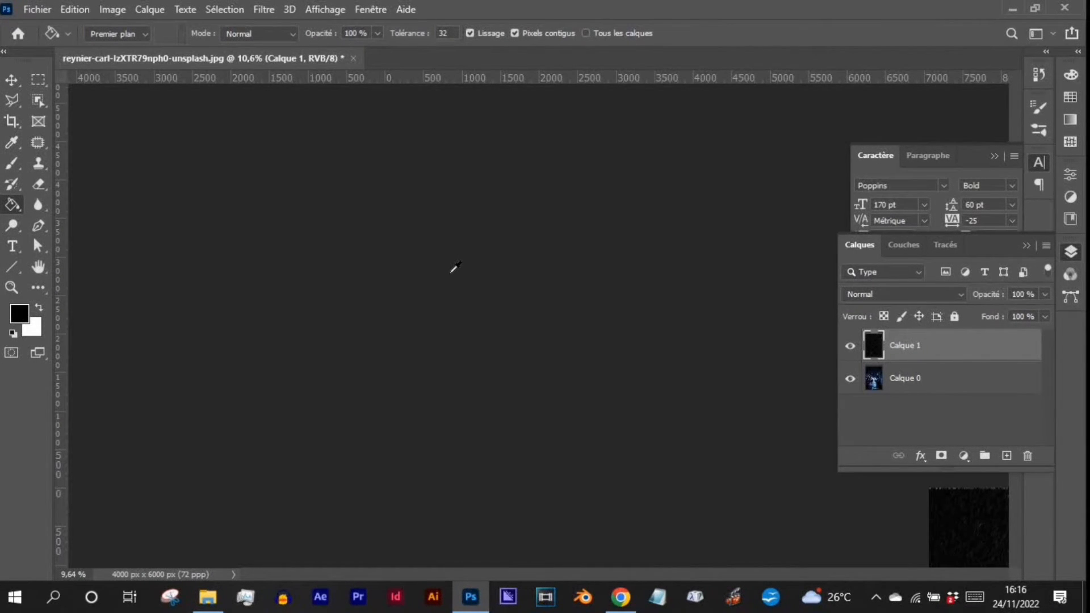
scroll(454, 267, down, 1)
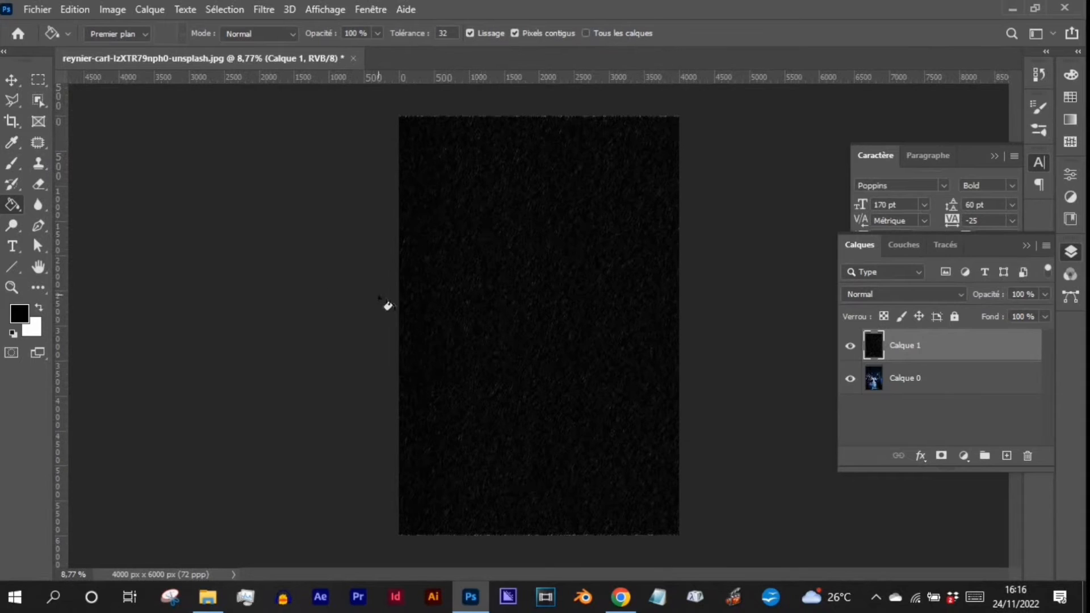
click(900, 294)
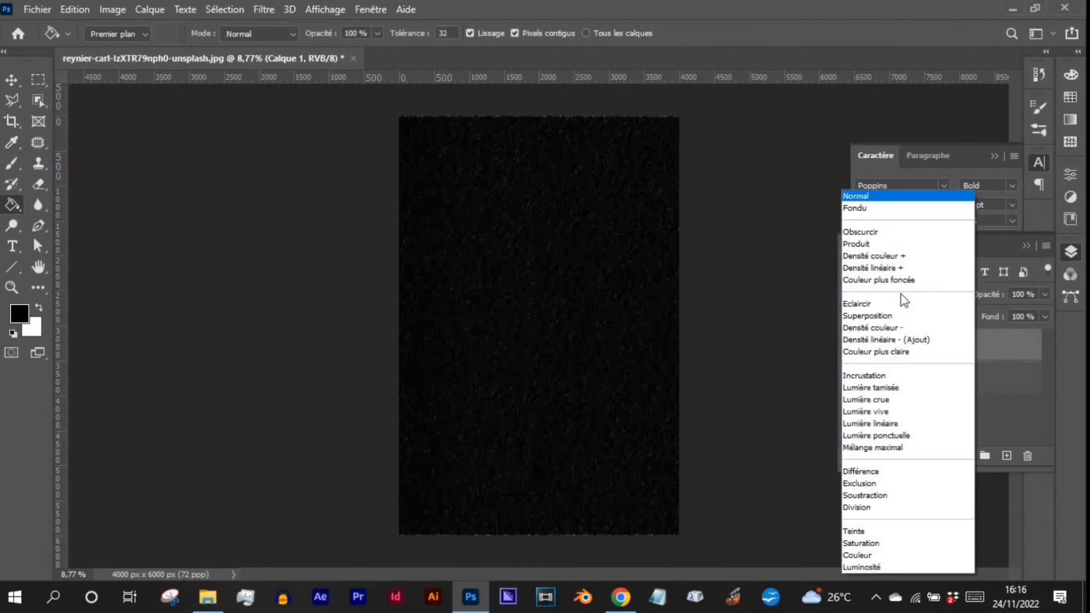
click(903, 340)
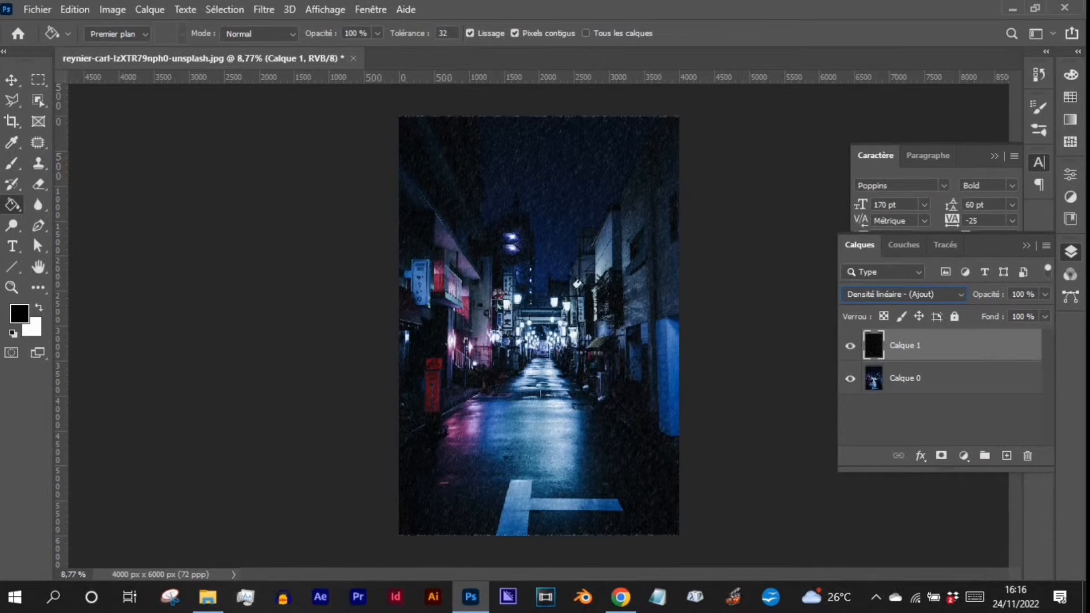
- Examine the rain streaks up close over the lanterns, sky, buildings and wet street of the photo
click(12, 80)
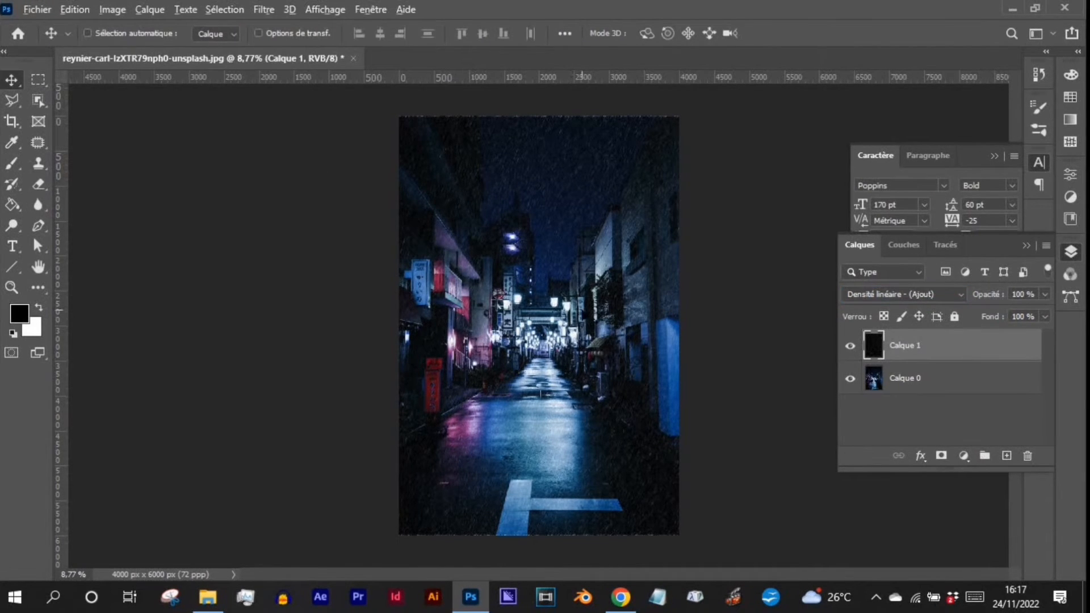
scroll(578, 305, up, 2)
scroll(577, 304, up, 6)
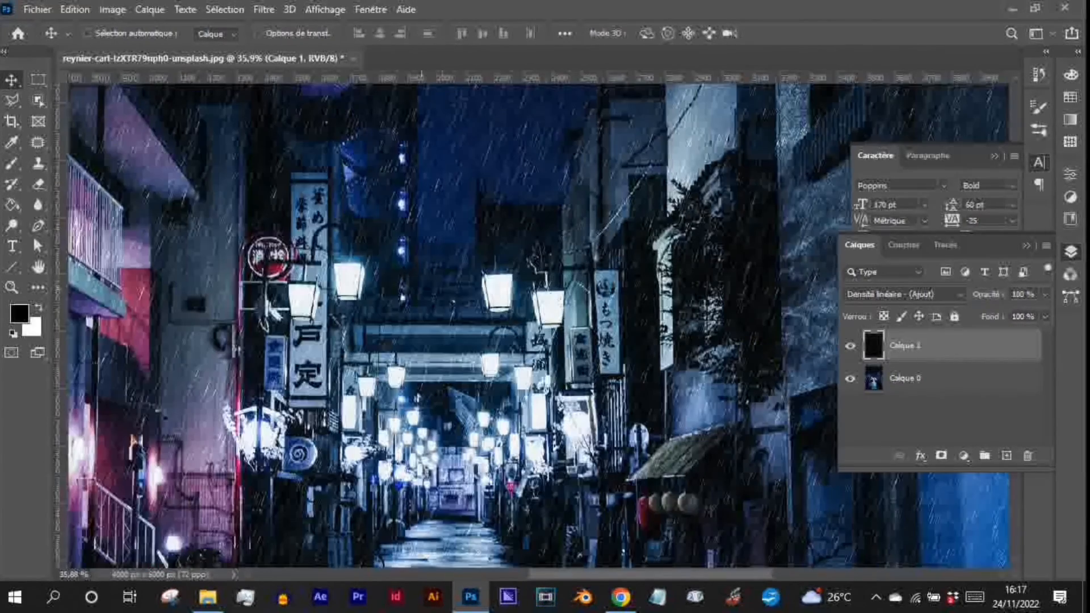
drag(355, 239, 546, 365)
drag(392, 164, 581, 312)
drag(583, 186, 421, 339)
drag(660, 220, 360, 301)
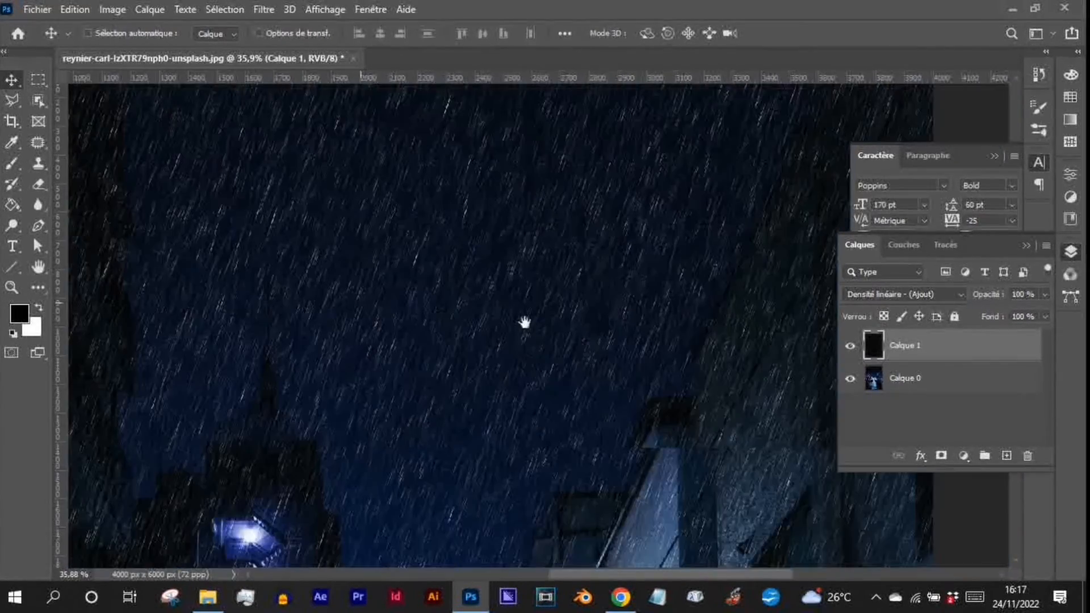
drag(487, 285, 383, 198)
drag(400, 506, 526, 199)
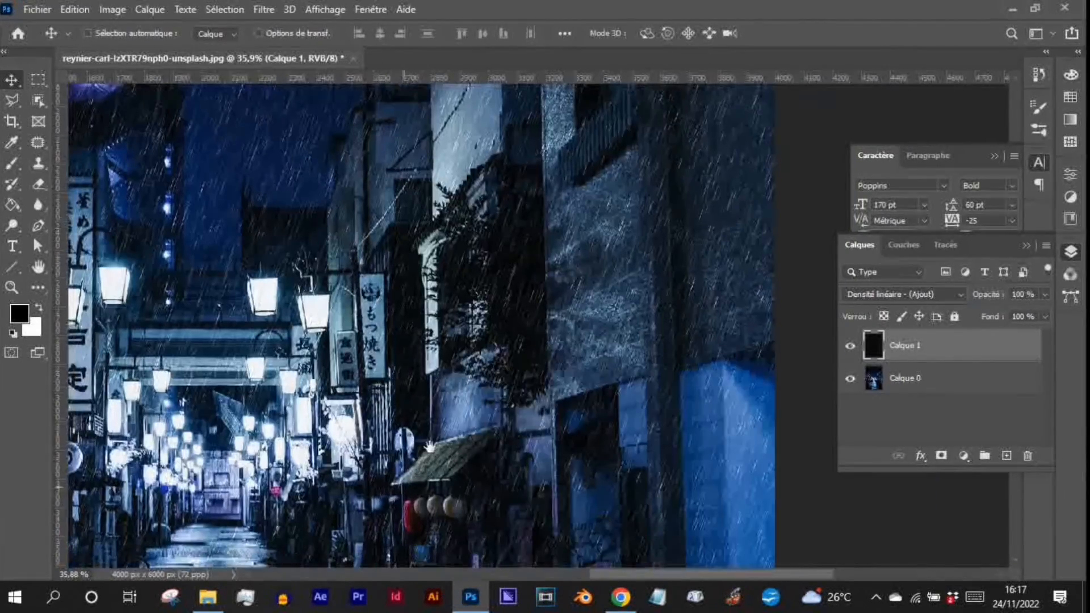
drag(273, 560, 588, 328)
drag(582, 480, 609, 406)
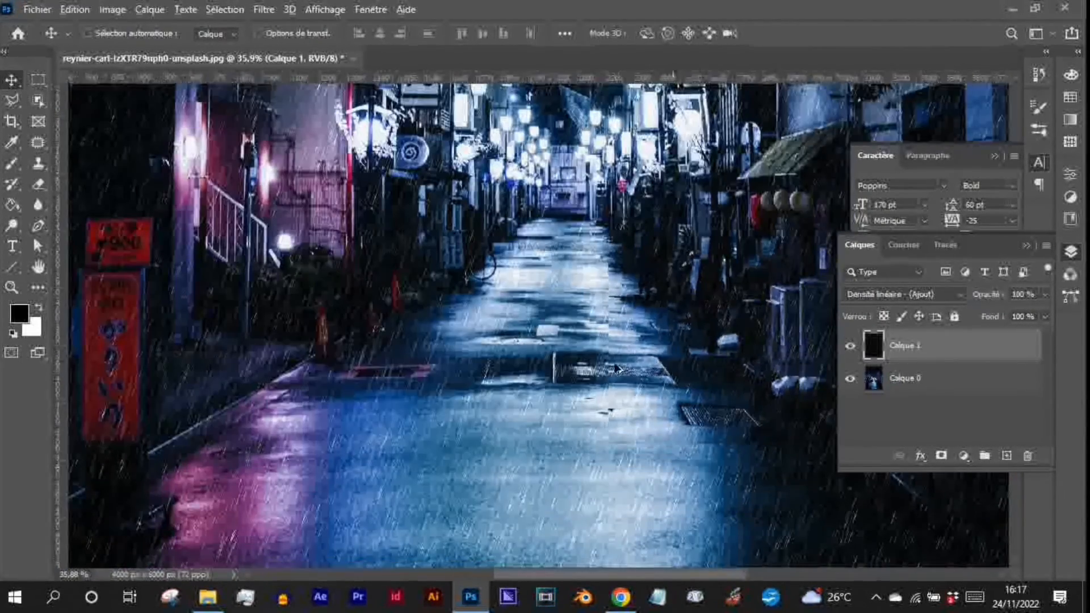
scroll(618, 369, down, 4)
scroll(619, 369, down, 4)
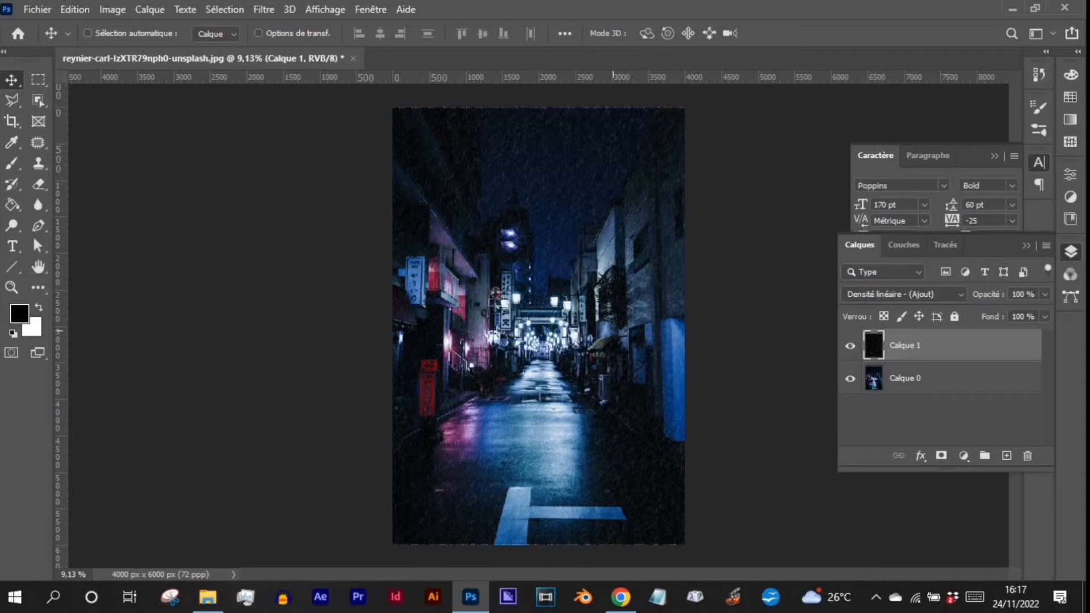
- Scale the rain layer Calque 1 proportionally from its centre to about 102.44% so its edges extend beyond the canvas
key(ctrl)
key(ctrl+t)
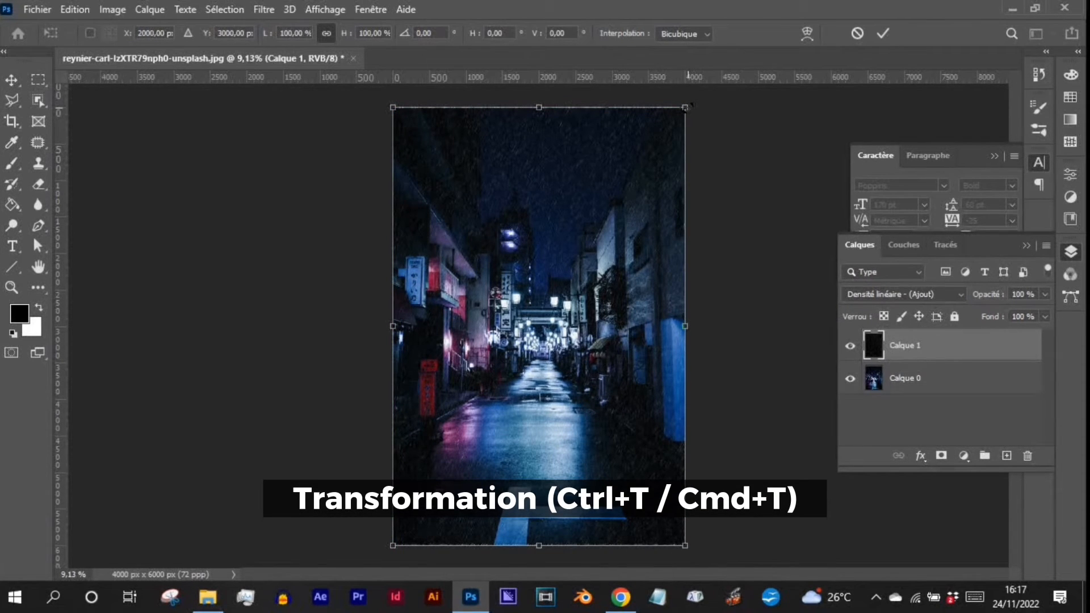
drag(687, 105, 695, 101)
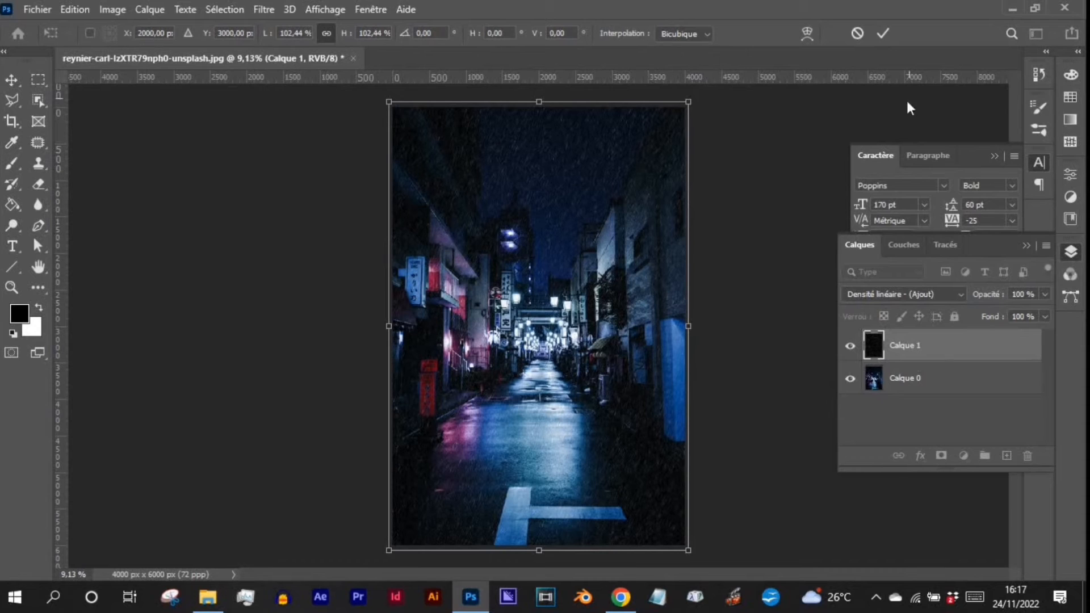
click(881, 35)
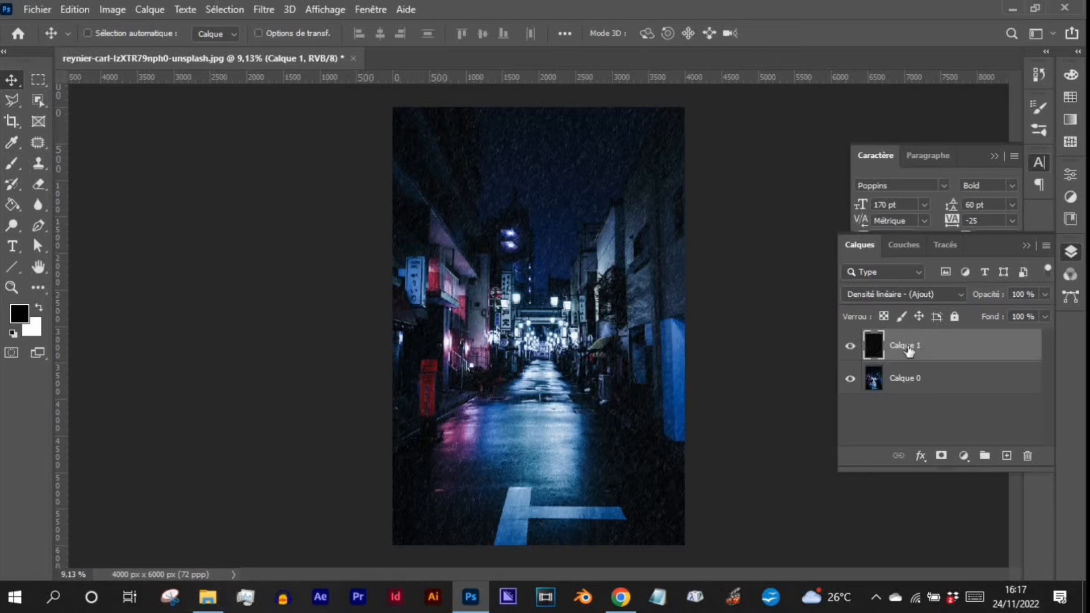
- Duplicate the rain layer Calque 1 and scale the duplicate proportionally from its centre to about 151.74%
drag(920, 347, 1008, 459)
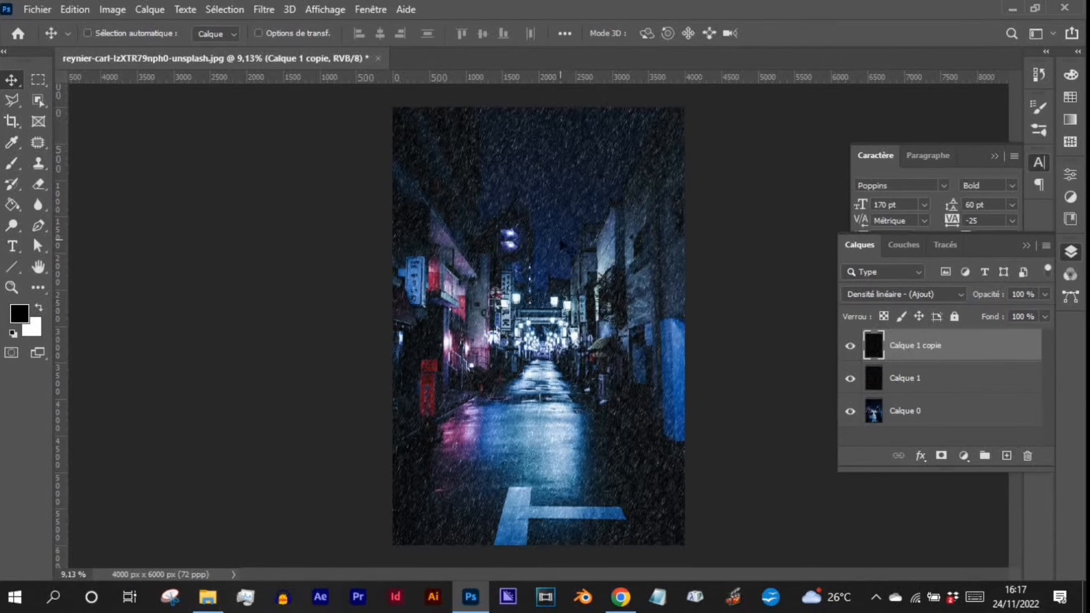
key(ctrl+t)
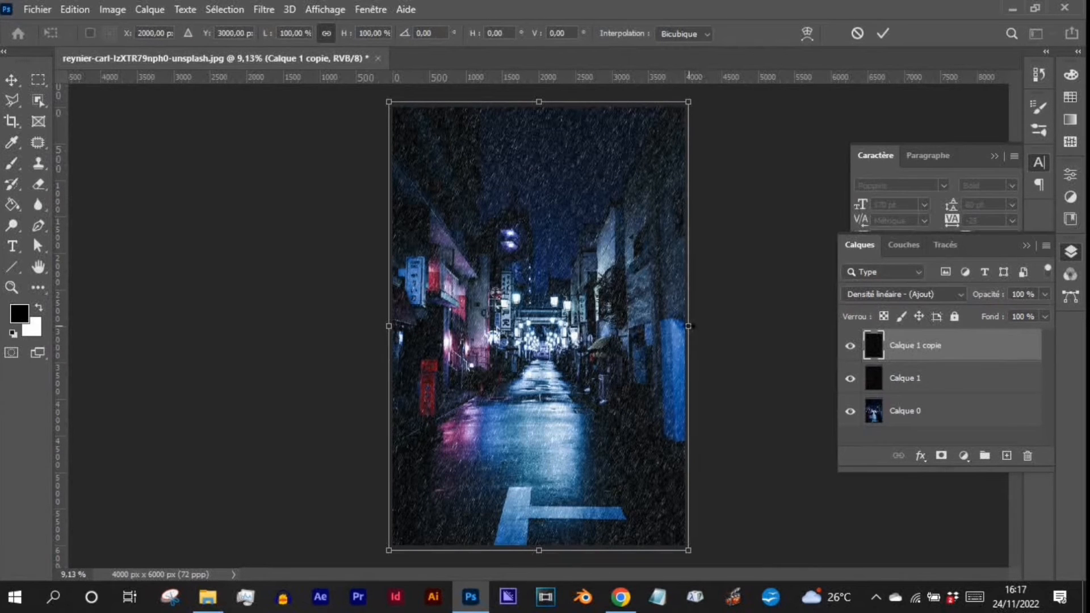
drag(690, 326, 765, 334)
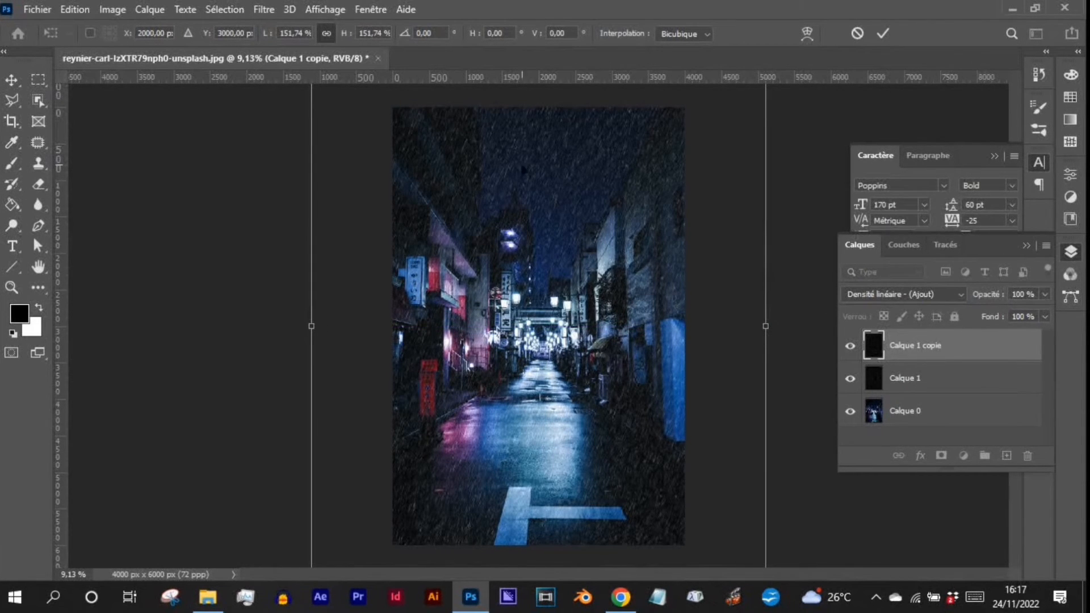
click(883, 35)
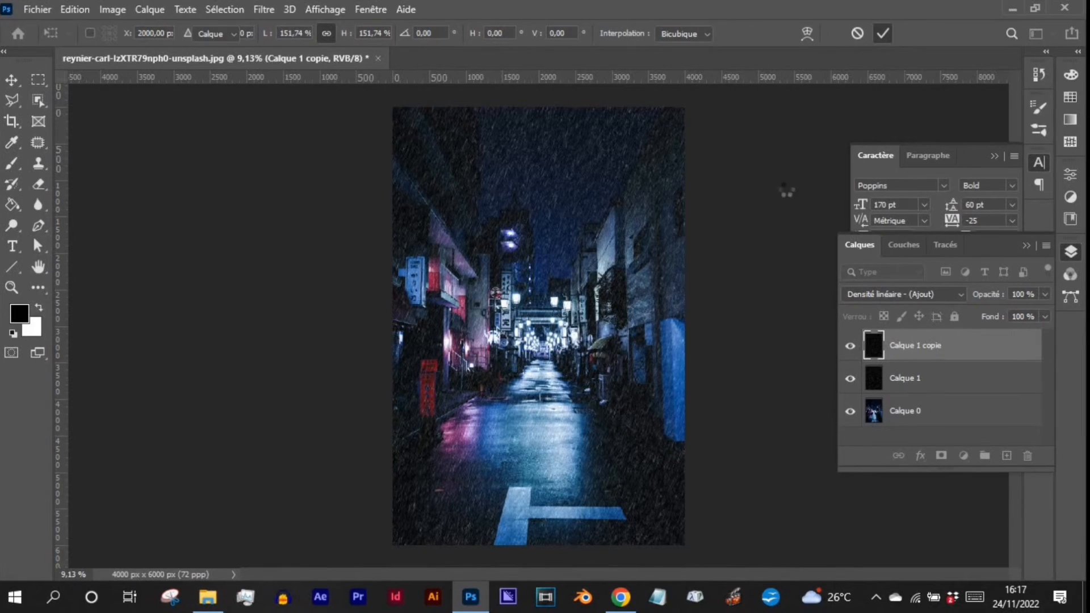
- Soften the rain by slightly lowering the fill of Calque 1 and setting the fill of Calque 1 copie to 58%
scroll(530, 412, up, 5)
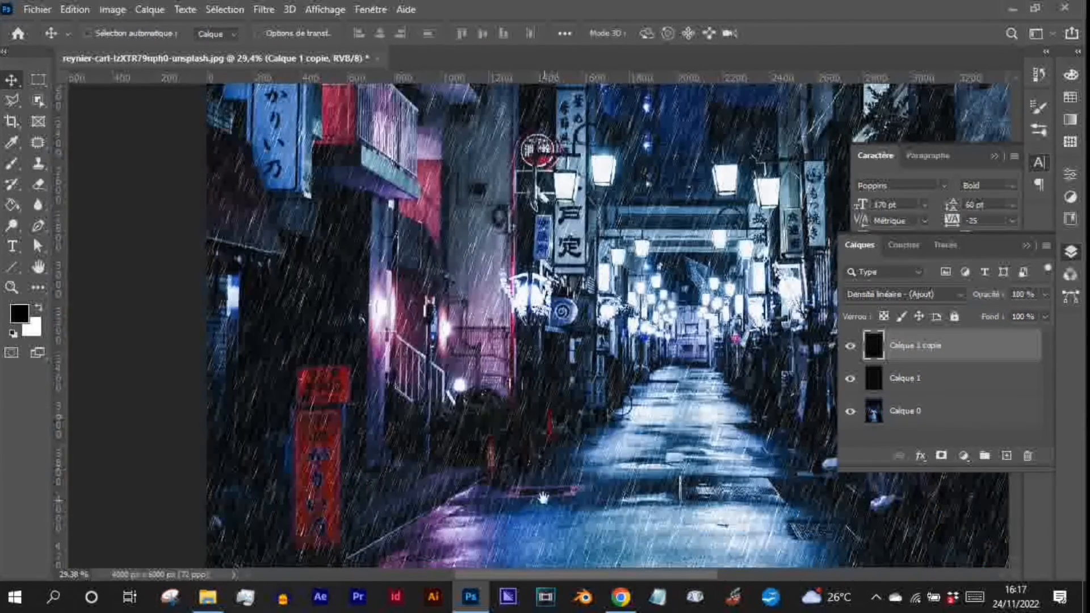
drag(544, 499, 494, 291)
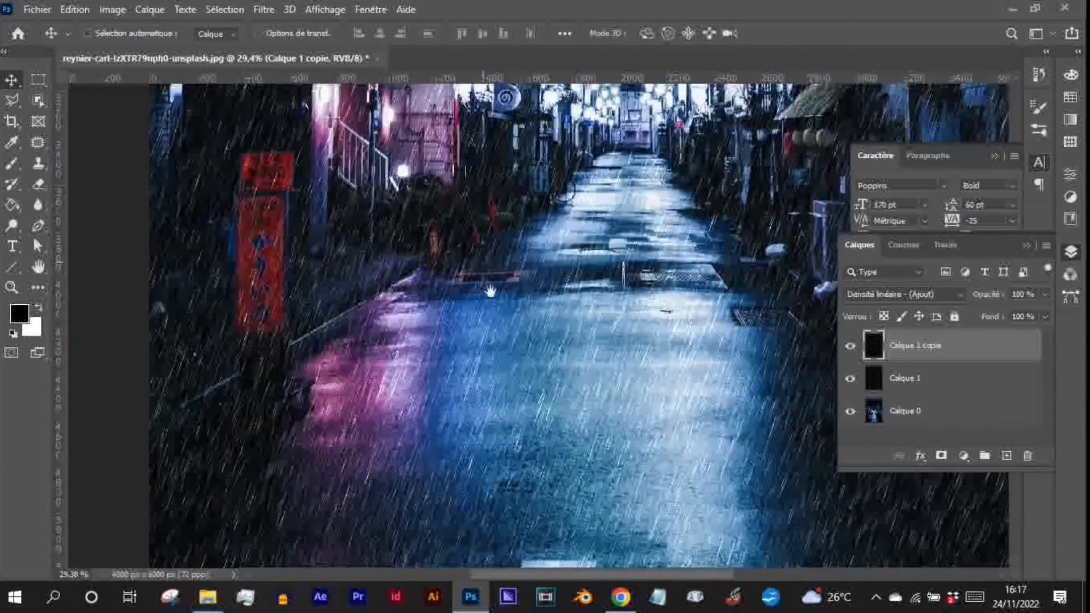
drag(557, 460, 640, 301)
drag(717, 170, 437, 287)
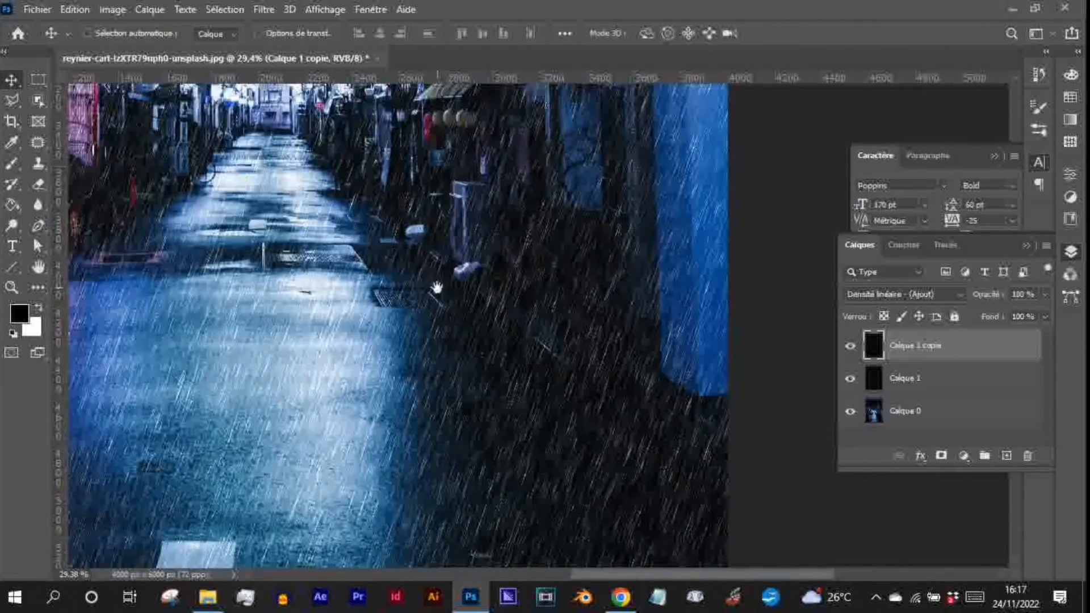
drag(431, 227, 503, 458)
drag(433, 174, 552, 426)
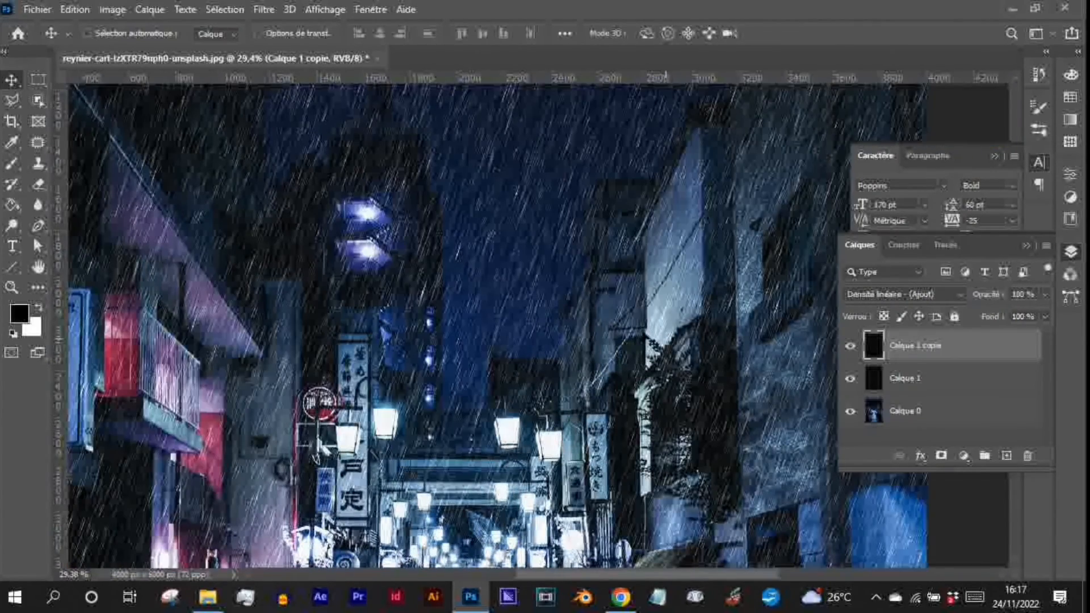
click(913, 381)
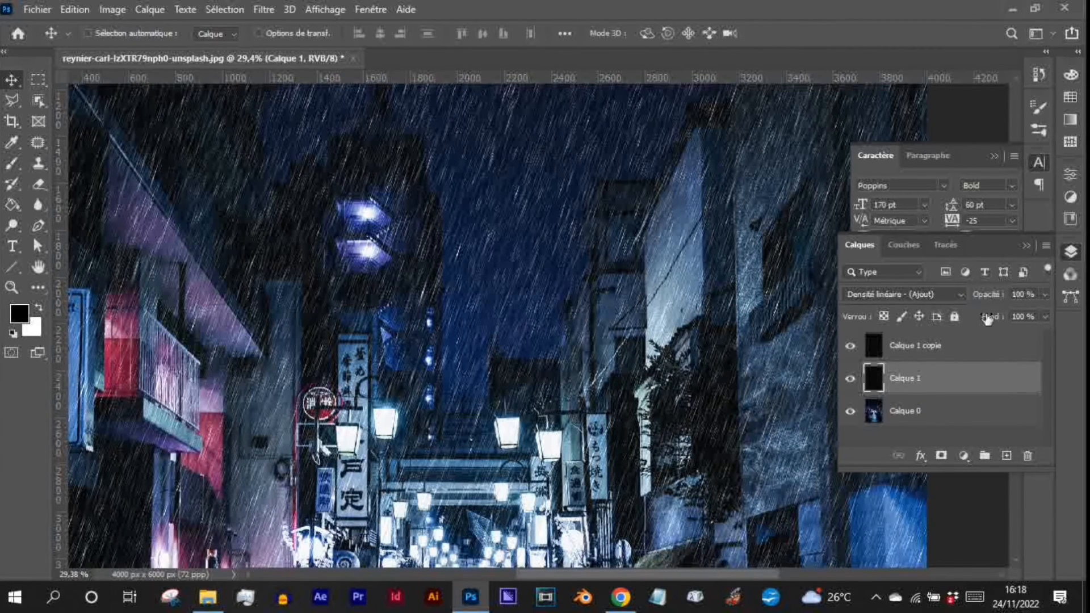
drag(988, 320, 976, 323)
key(alt+bracketright)
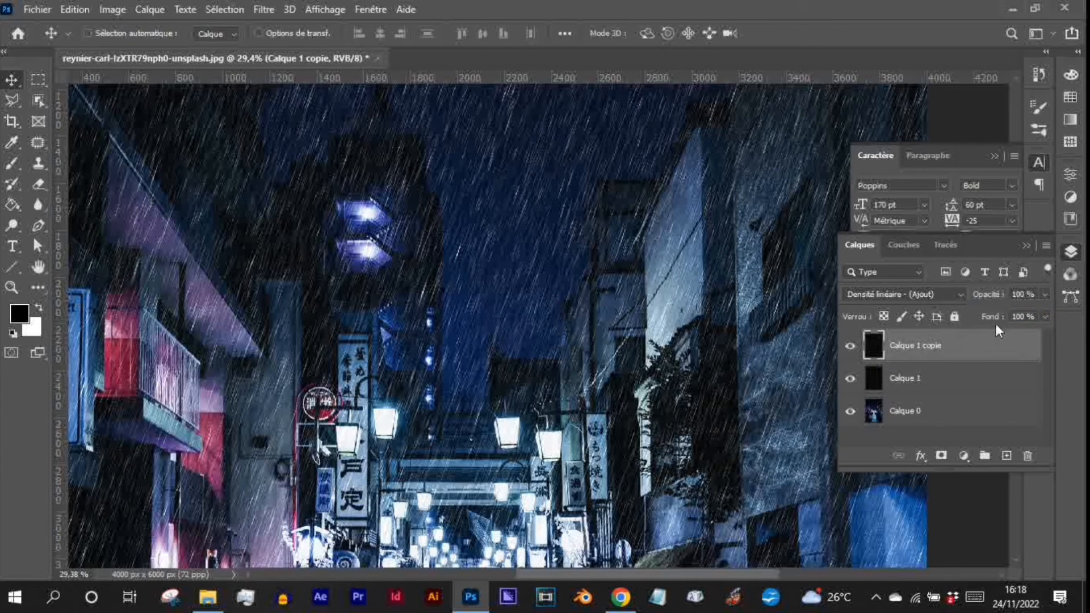
drag(992, 320, 959, 320)
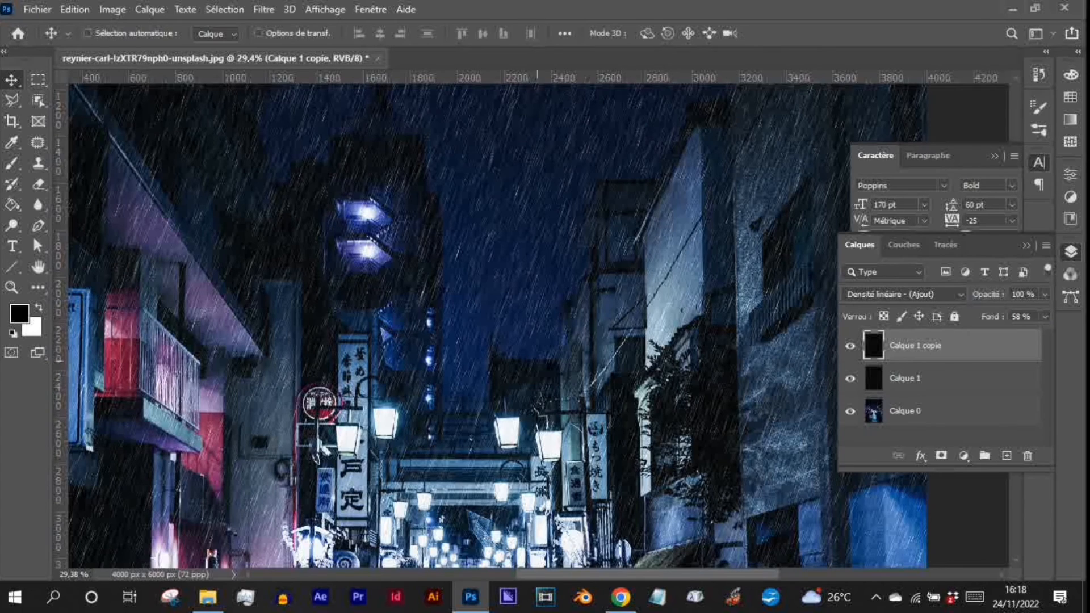
scroll(478, 340, down, 5)
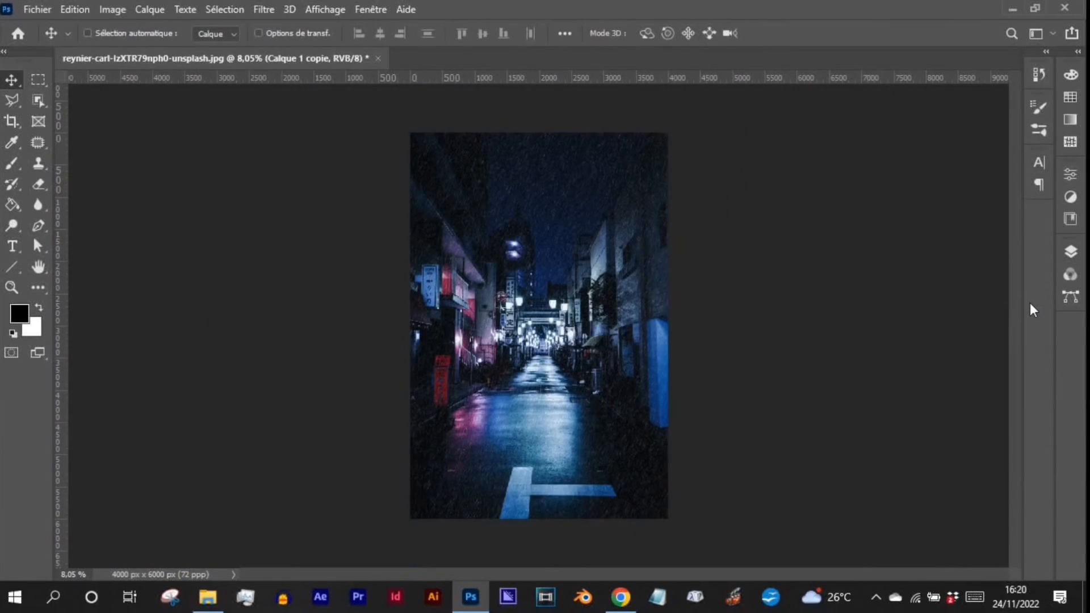